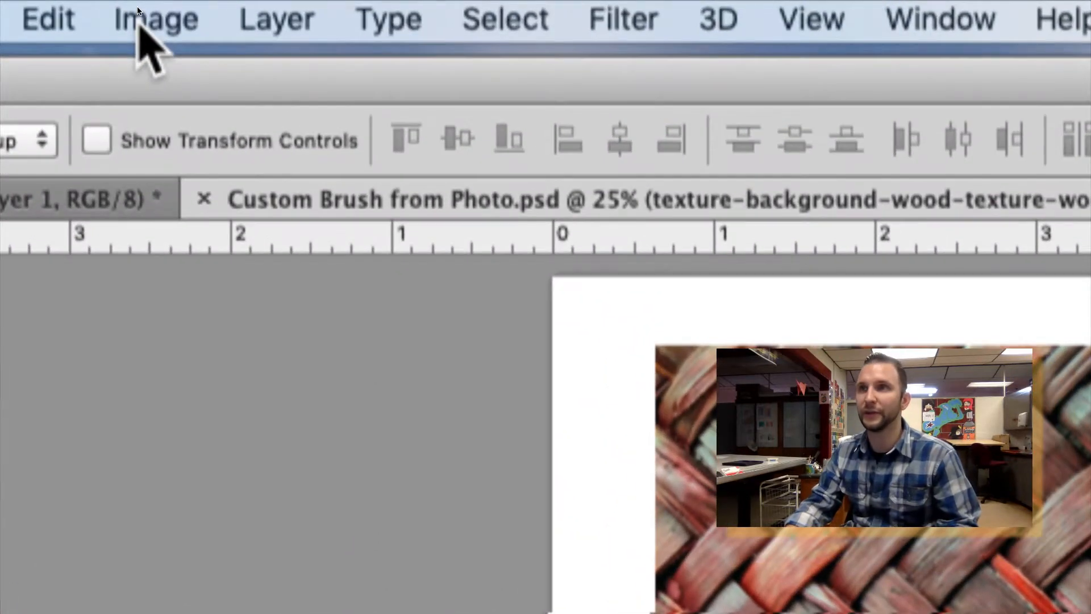
Desaturate the texture photo layer.
{"action": "left_click", "coordinate": [141, 6]}
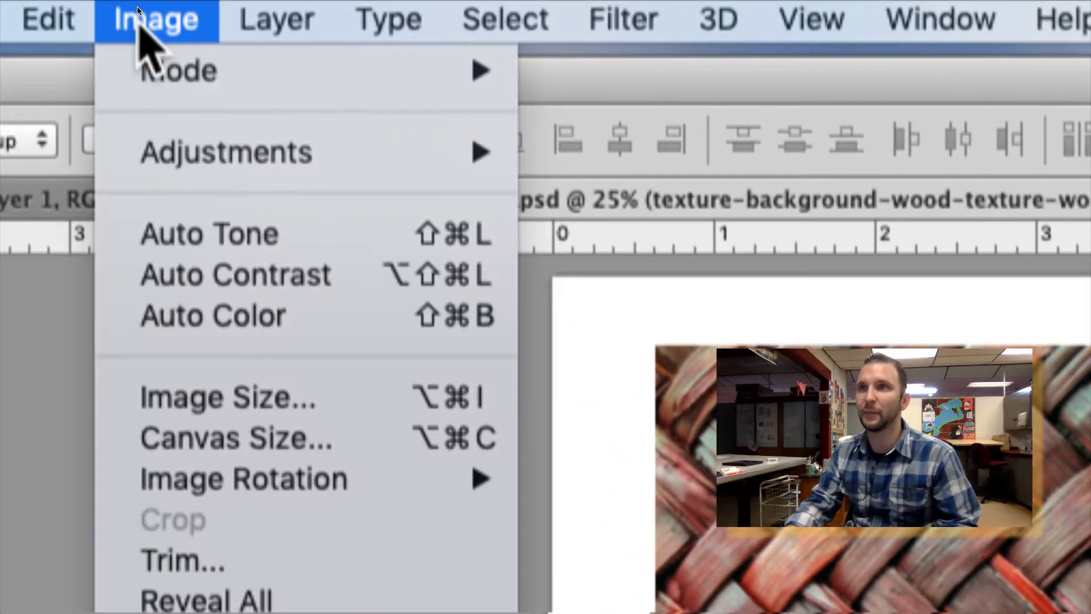
{"action": "mouse_move", "coordinate": [182, 149]}
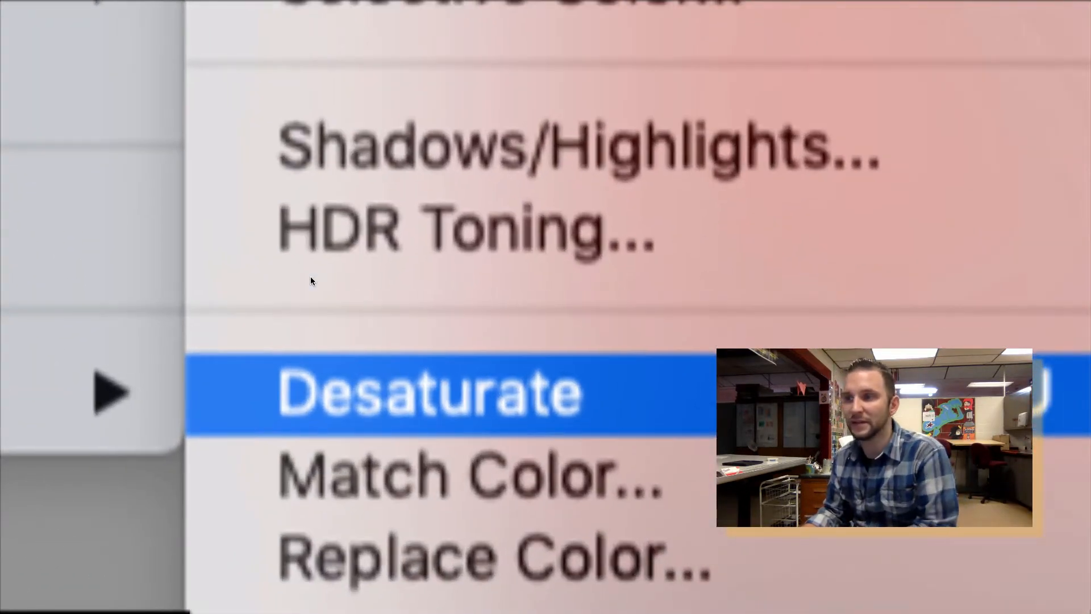
{"action": "left_click", "coordinate": [341, 392]}
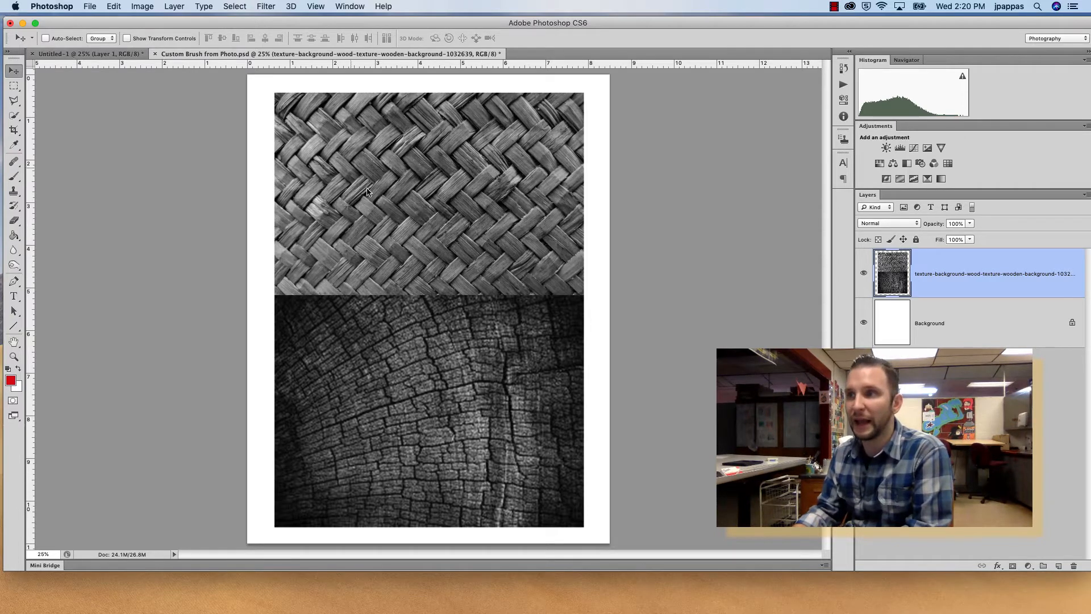
Draw a 50 px feathered elliptical selection over part of the basket weave texture.
{"action": "left_click", "coordinate": [14, 86]}
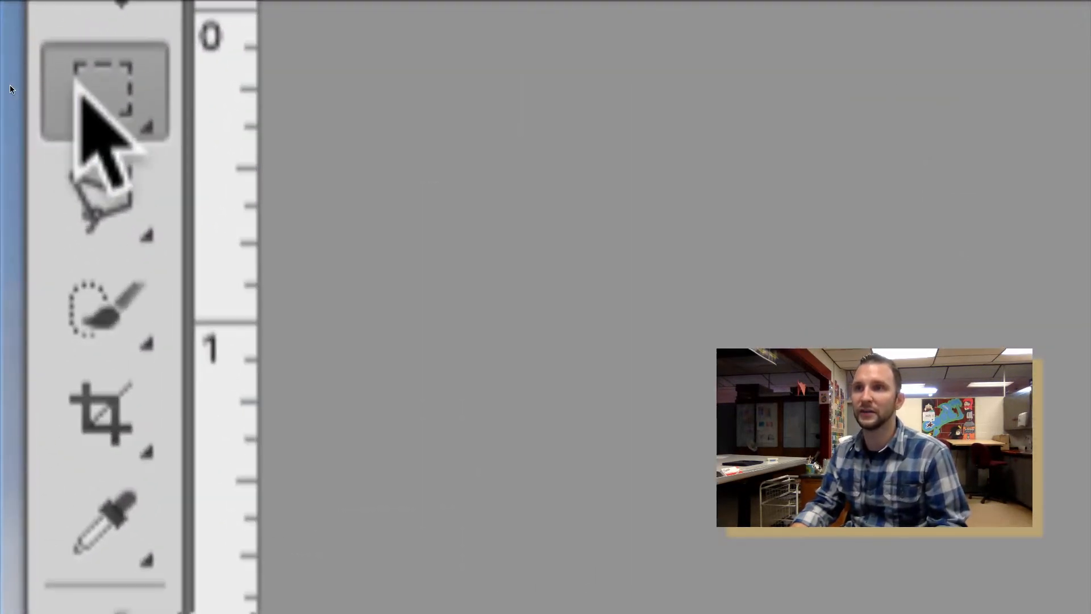
{"action": "left_click", "coordinate": [80, 85]}
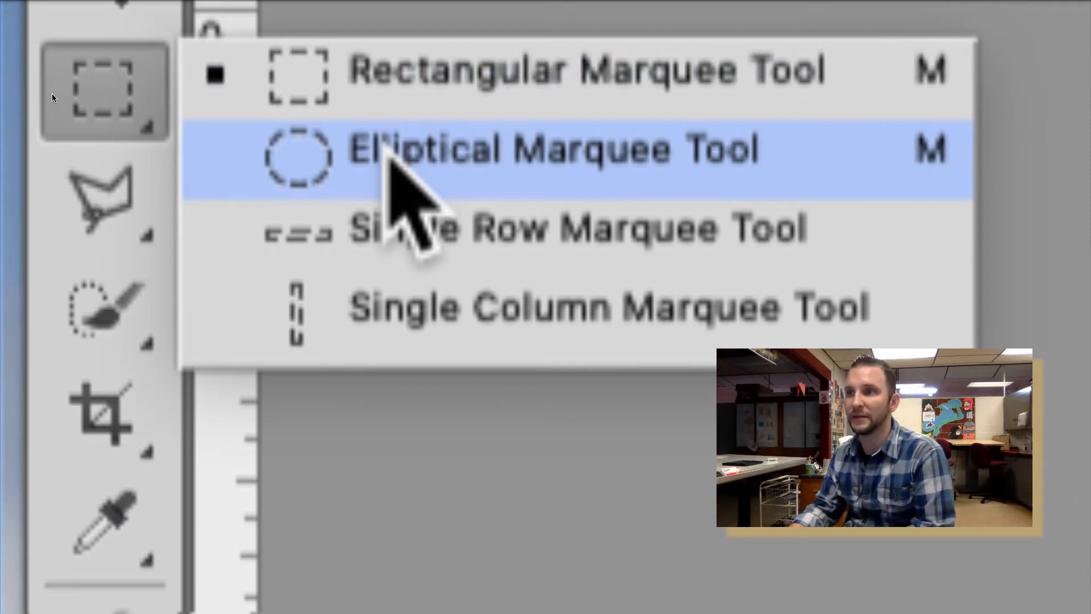
{"action": "left_click", "coordinate": [390, 149]}
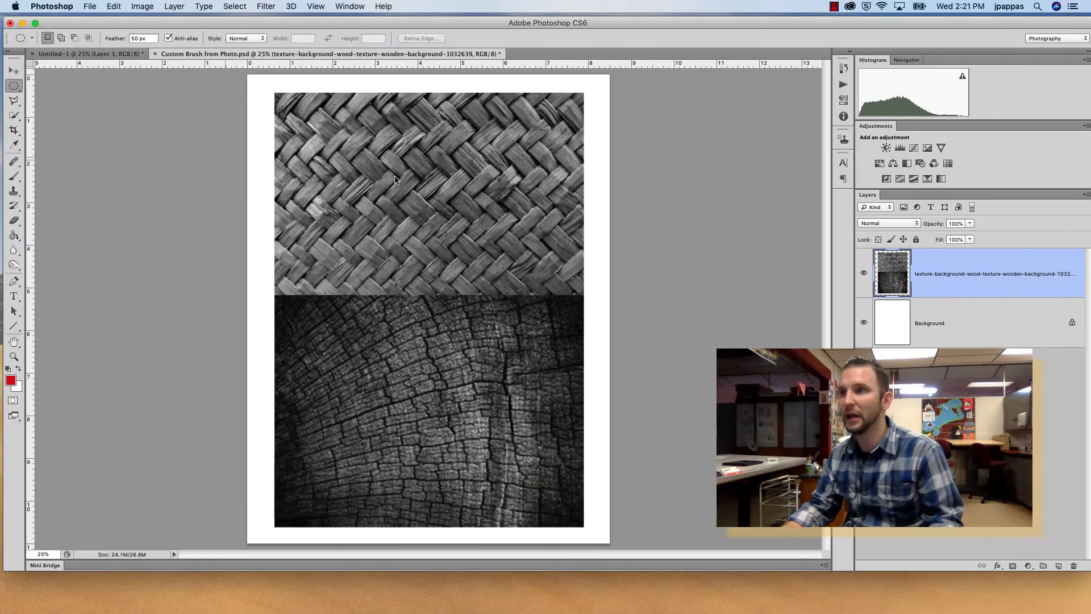
{"action": "left_click_drag", "start_coordinate": [366, 136], "coordinate": [484, 253]}
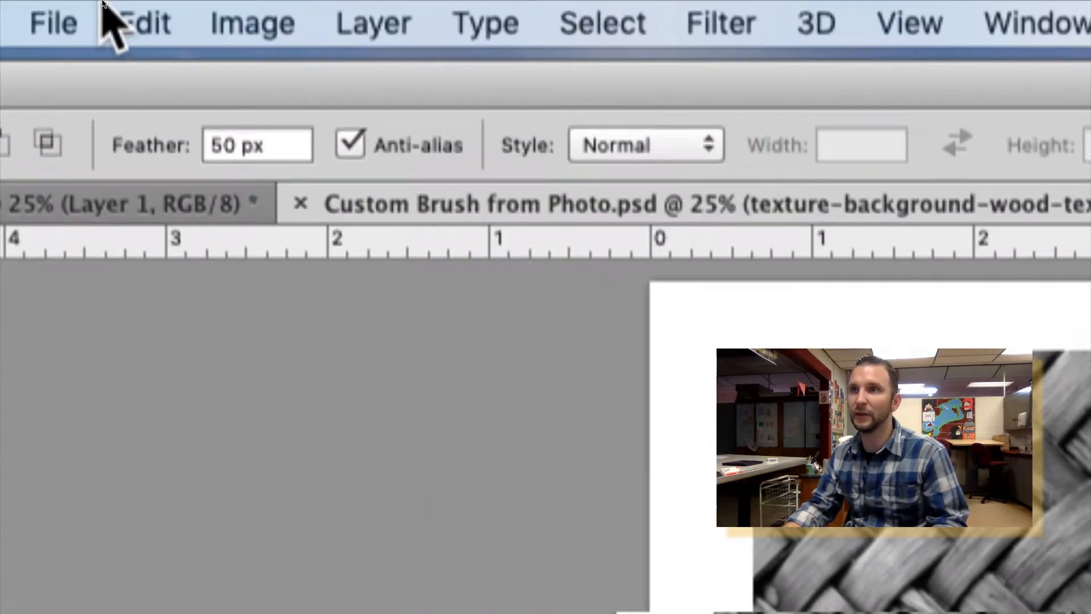
Define the selection as a brush preset named "basket weave brush".
{"action": "left_click", "coordinate": [105, 5]}
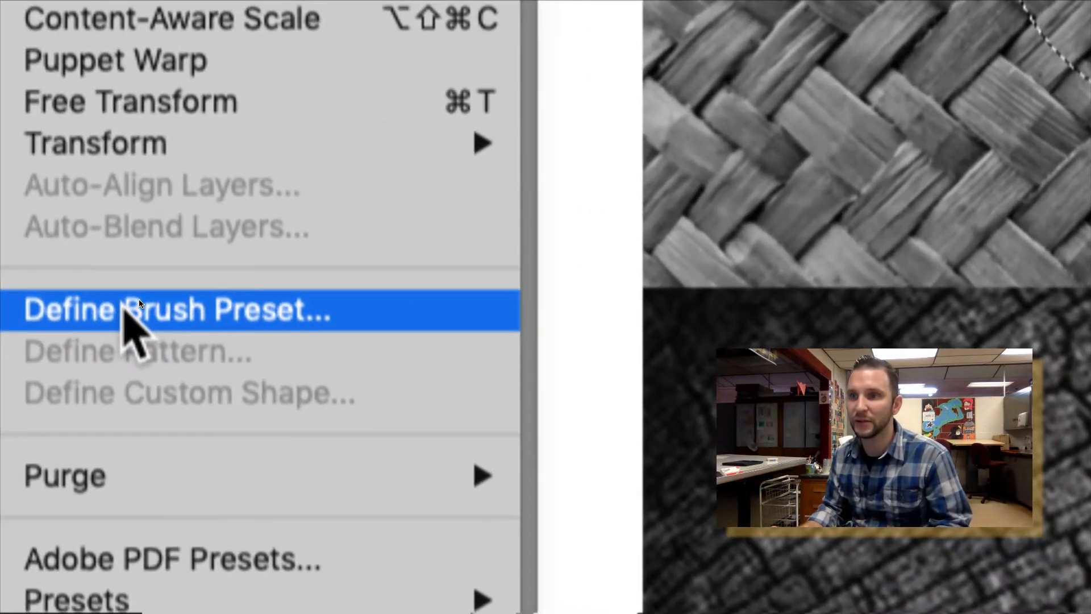
{"action": "left_click", "coordinate": [138, 299]}
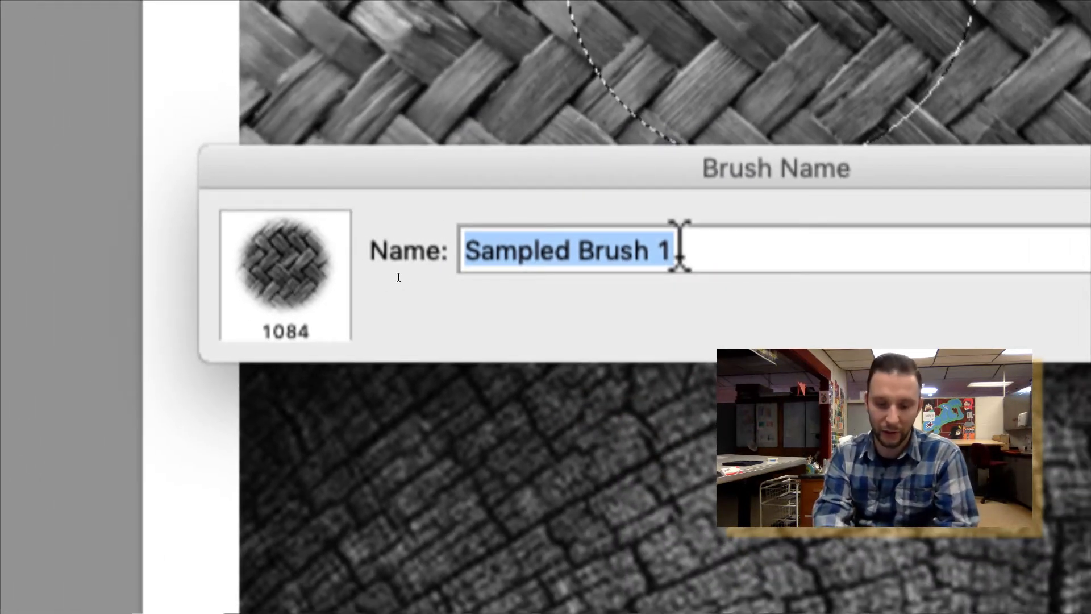
{"action": "type", "text": "baste"}
{"action": "key", "text": "BackSpace"}
{"action": "key", "text": "BackSpace"}
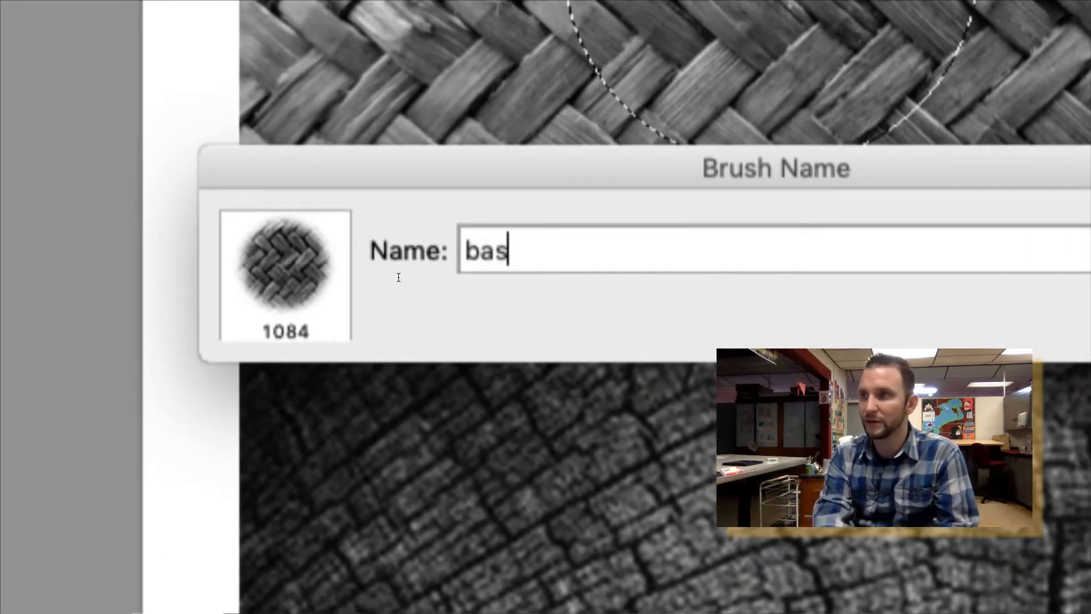
{"action": "type", "text": "ket weave"}
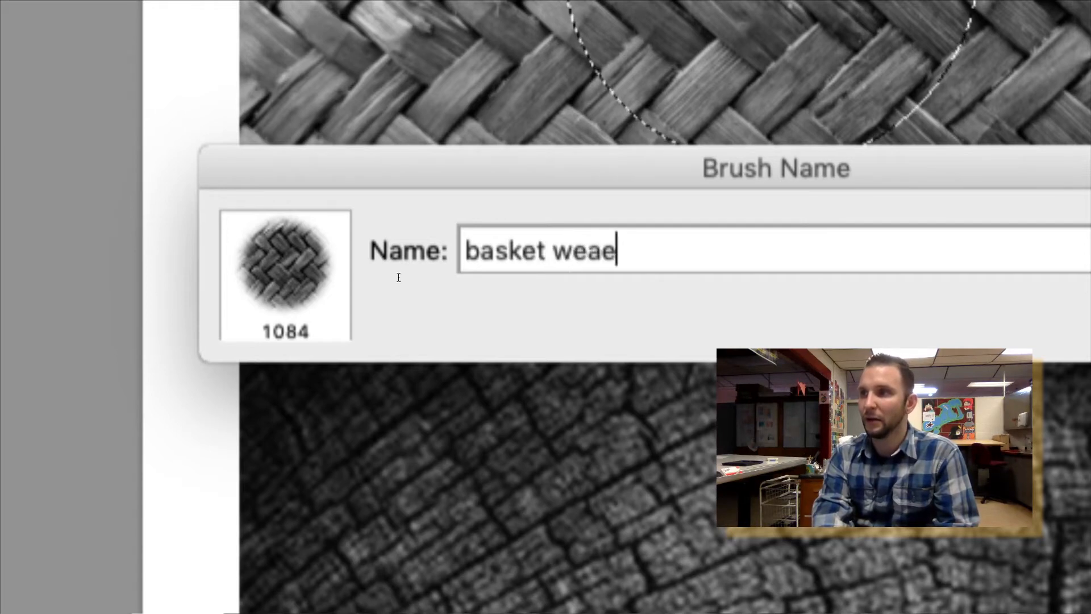
{"action": "key", "text": "BackSpace"}
{"action": "type", "text": "ve bruah"}
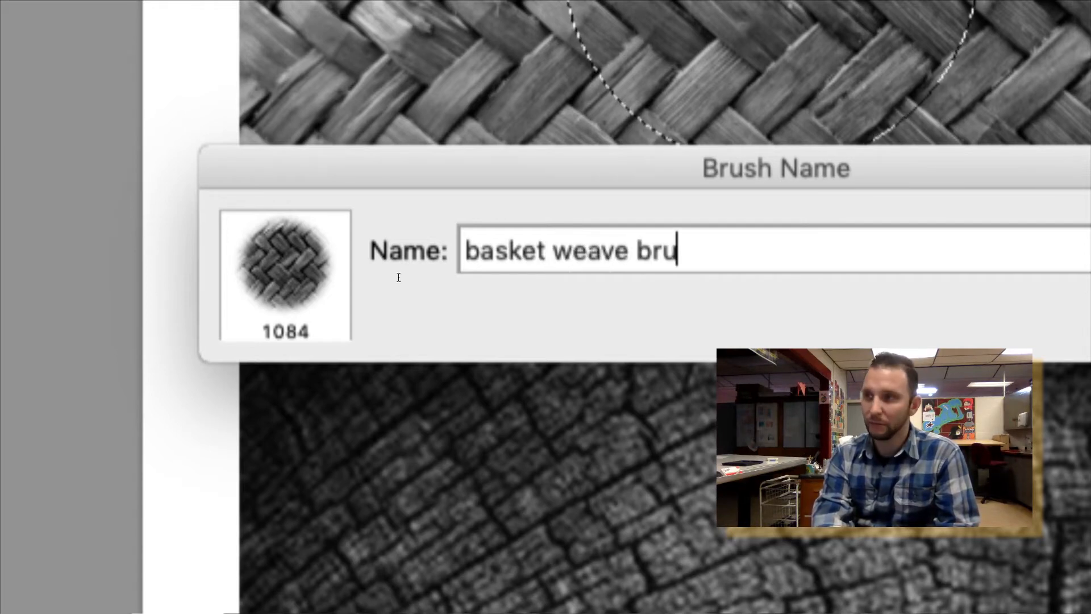
{"action": "key", "text": "BackSpace"}
{"action": "key", "text": "BackSpace"}
{"action": "type", "text": "s"}
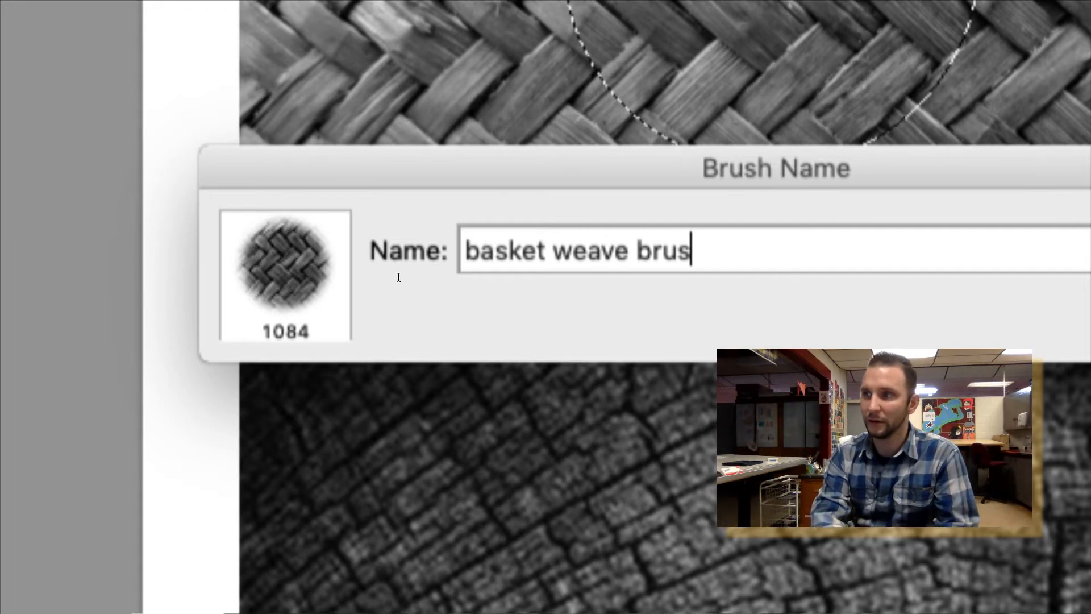
{"action": "type", "text": "h"}
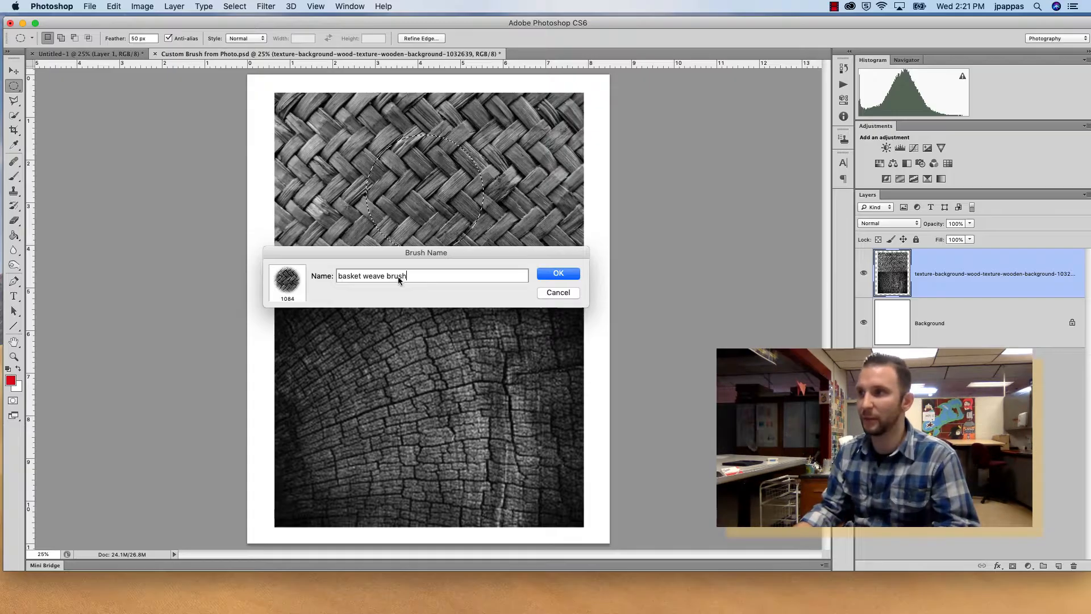
{"action": "left_click", "coordinate": [559, 274]}
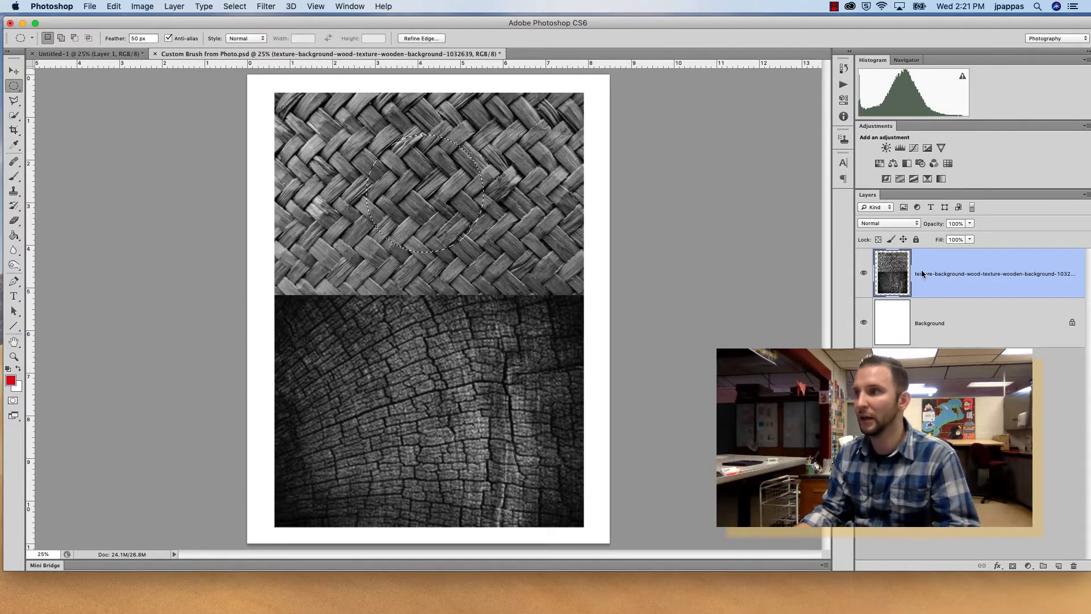
Add a new empty layer, deselect, and hide the texture layer beneath it.
{"action": "left_click", "coordinate": [1058, 566]}
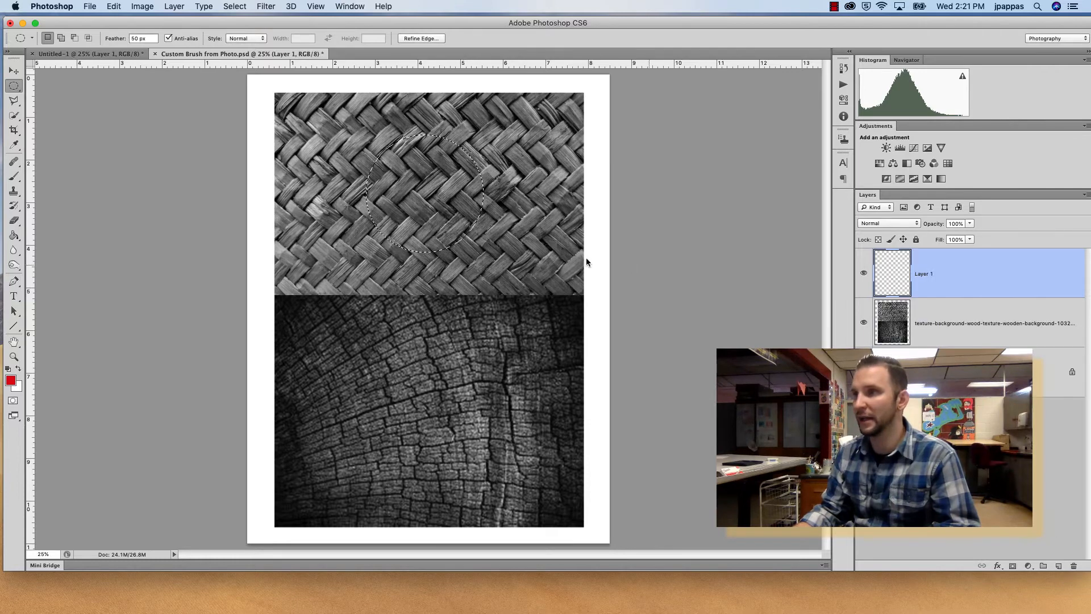
{"action": "key", "text": "ctrl+d"}
{"action": "left_click", "coordinate": [864, 322]}
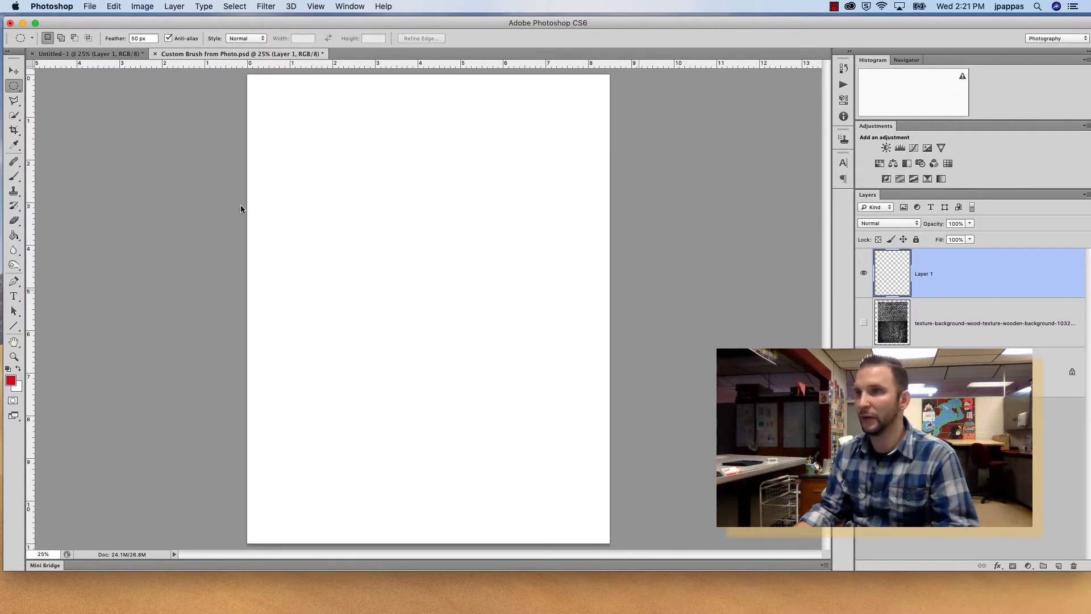
Pick the basket weave brush and stamp it four times in red on the new layer.
{"action": "left_click", "coordinate": [14, 176]}
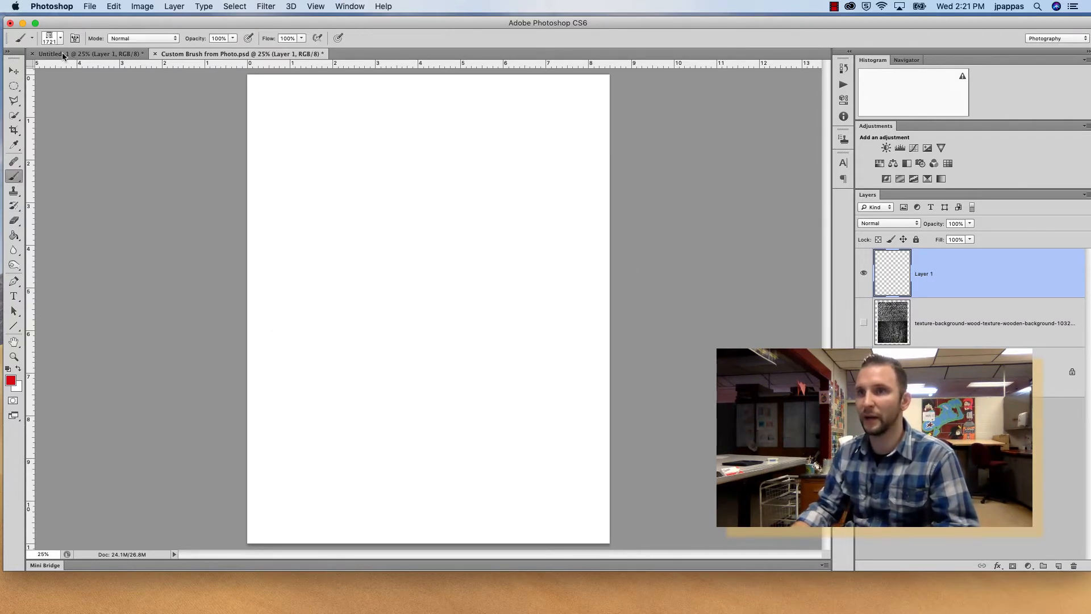
{"action": "left_click", "coordinate": [60, 38]}
{"action": "double_click", "coordinate": [81, 264]}
{"action": "left_click_drag", "start_coordinate": [445, 278], "coordinate": [446, 323]}
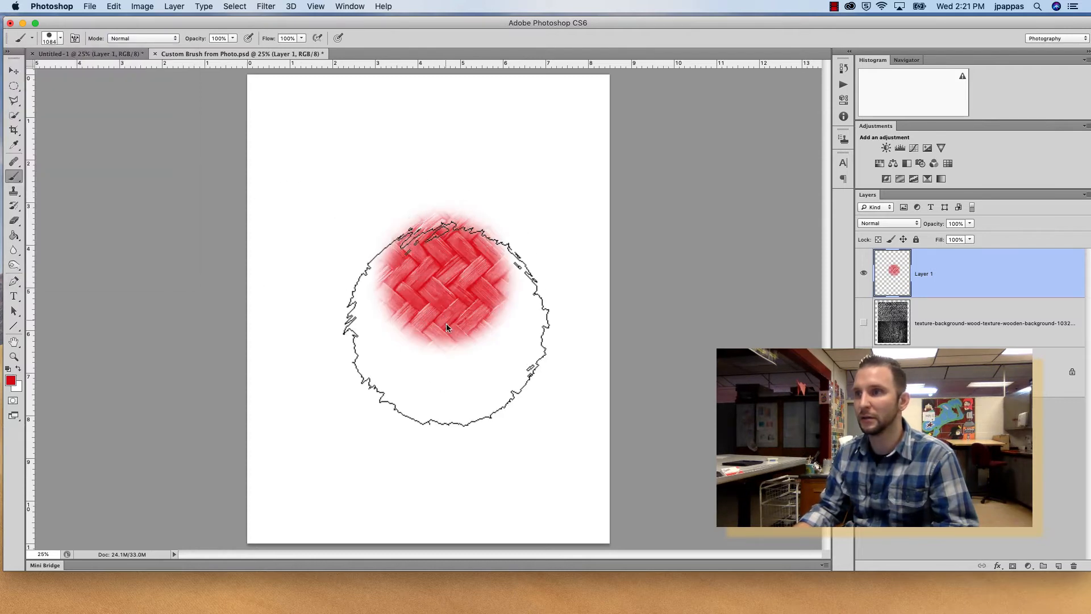
{"action": "left_click", "coordinate": [471, 393]}
{"action": "left_click", "coordinate": [339, 192]}
{"action": "left_click", "coordinate": [459, 143]}
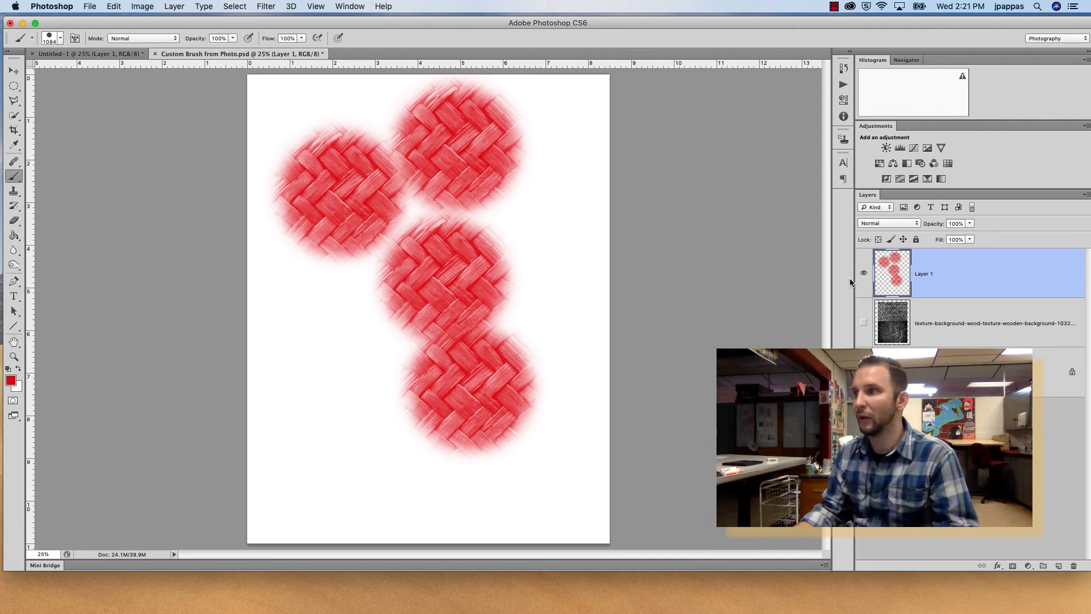
Hide the painted layer and show the texture layer again.
{"action": "left_click", "coordinate": [863, 273]}
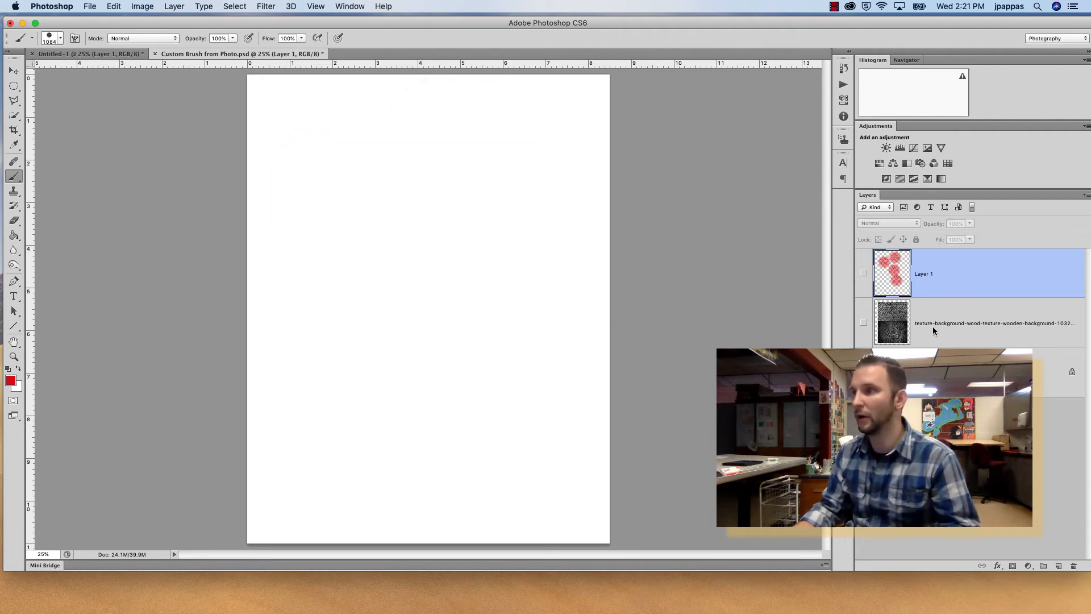
{"action": "left_click", "coordinate": [863, 273]}
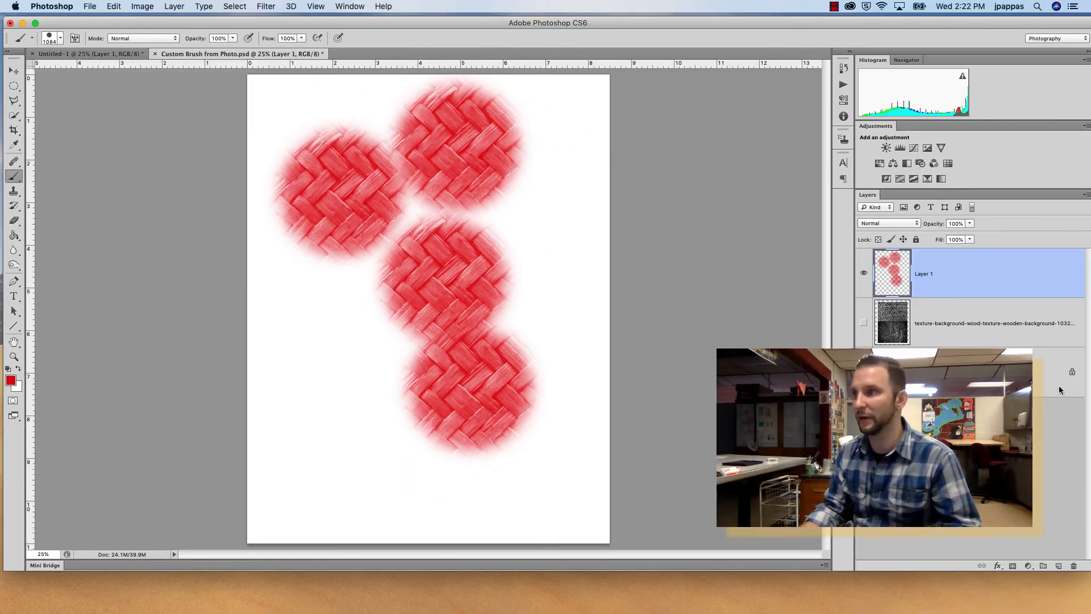
{"action": "left_click", "coordinate": [864, 273]}
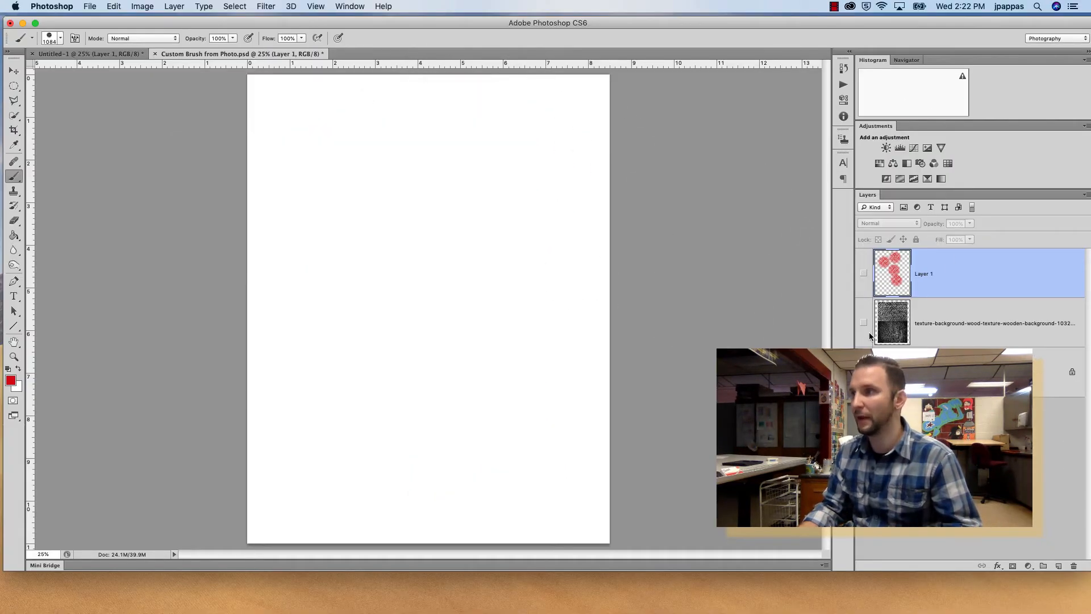
{"action": "left_click", "coordinate": [863, 323]}
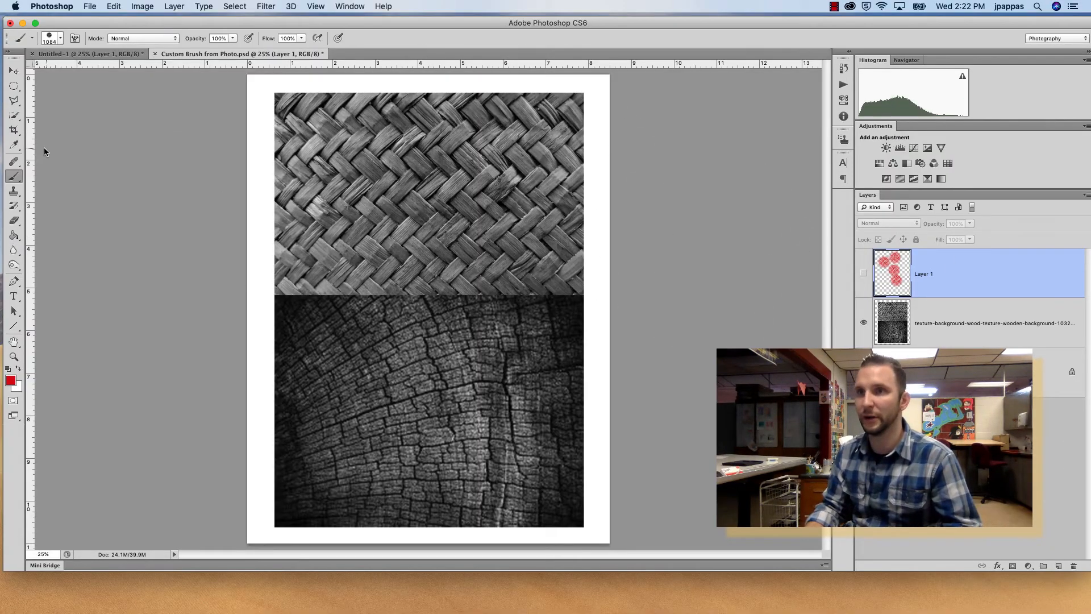
Switch to the elliptical marquee and set its feather to 0 px.
{"action": "left_click", "coordinate": [14, 86]}
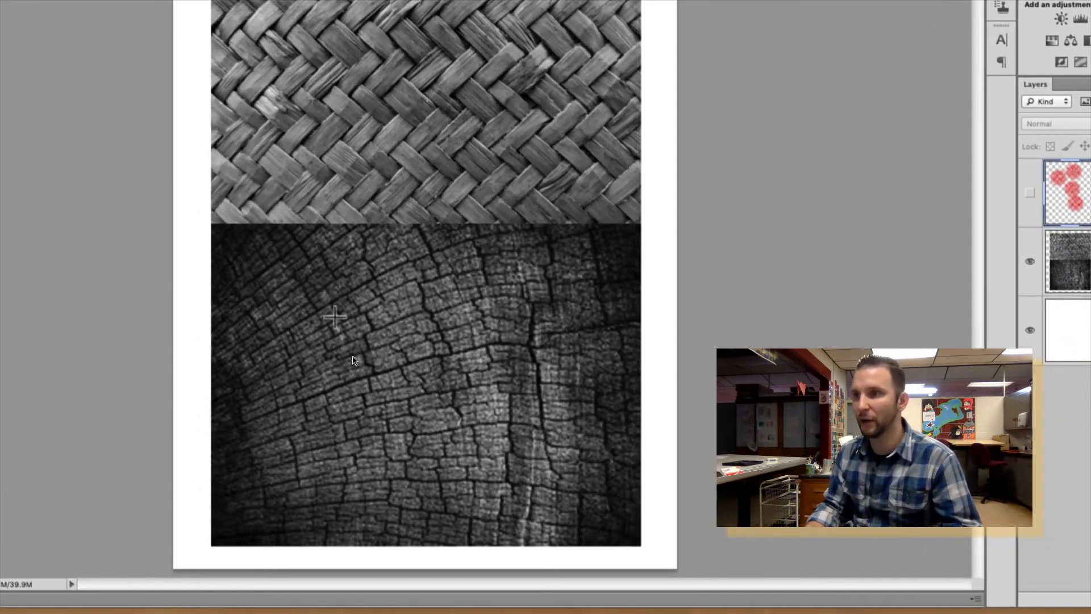
{"action": "left_click_drag", "start_coordinate": [332, 340], "coordinate": [626, 519]}
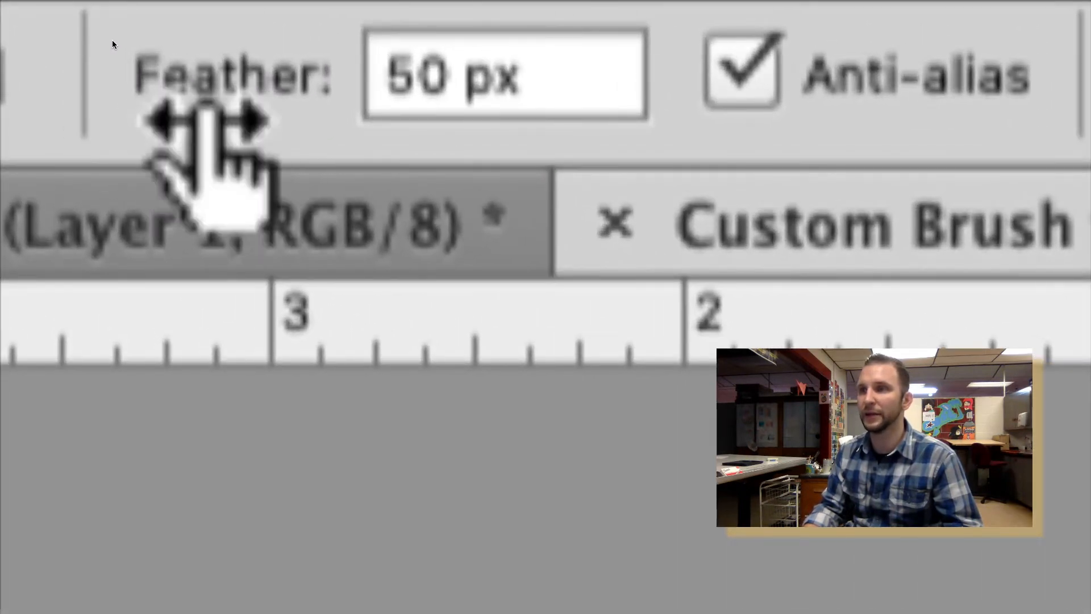
{"action": "left_click", "coordinate": [462, 73]}
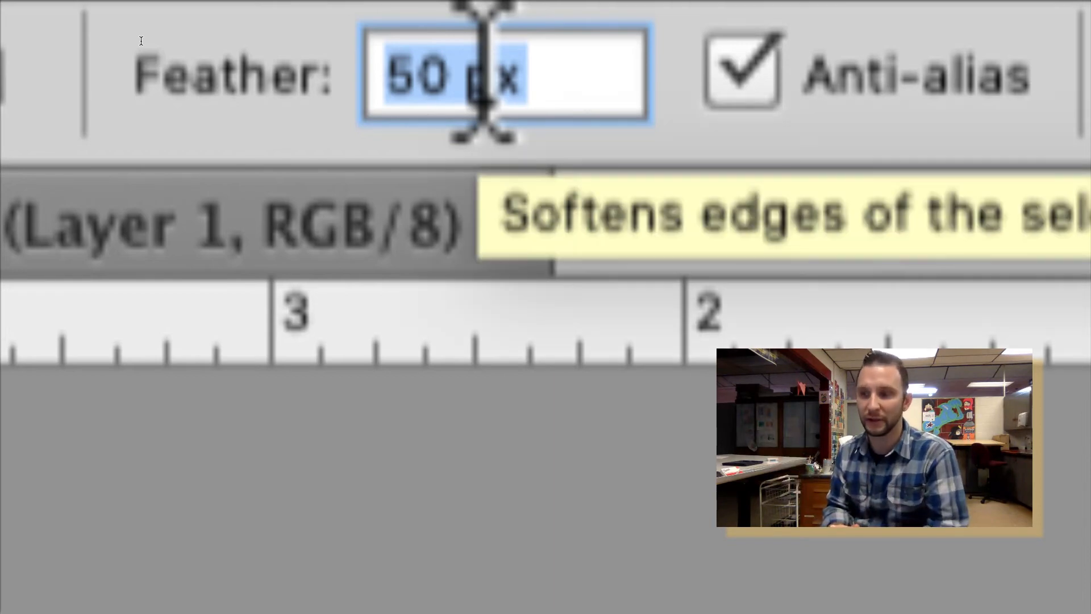
{"action": "type", "text": "0"}
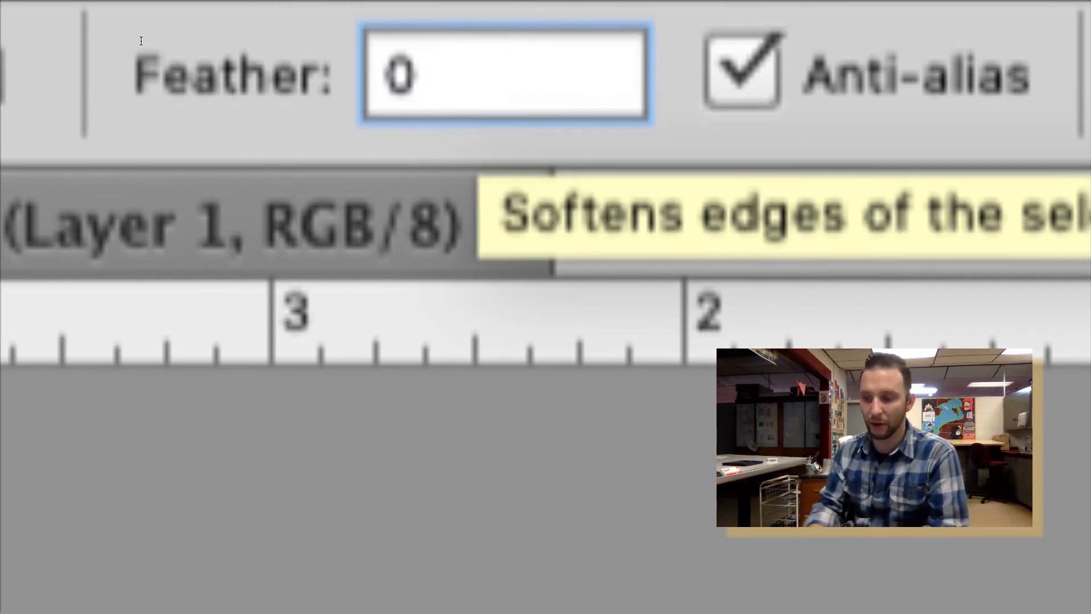
{"action": "key", "text": "Return"}
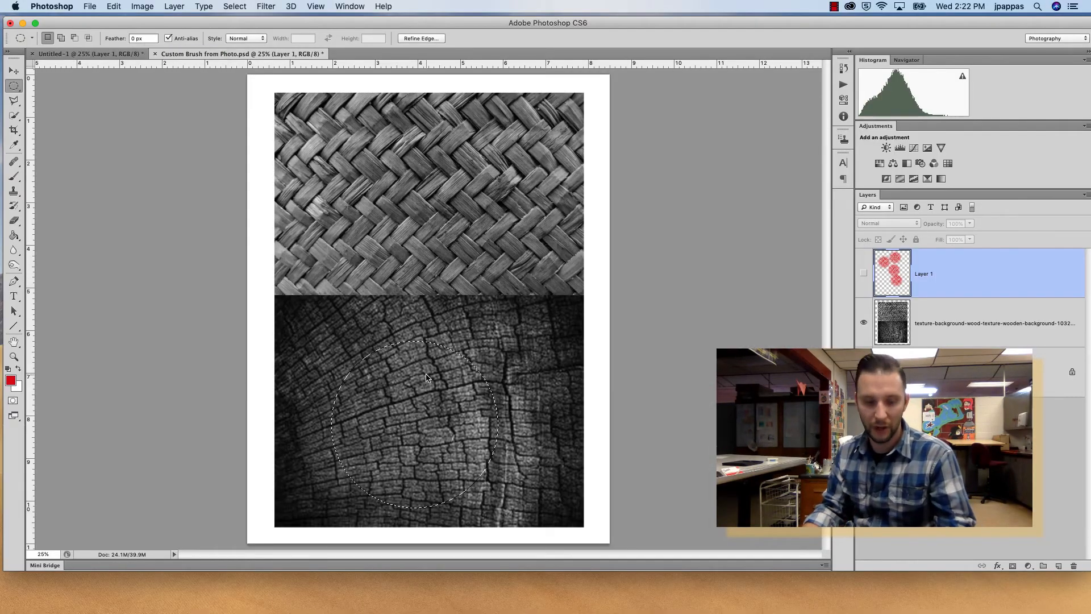
Select a circular area of the wood grain texture and define it as a new brush preset.
{"action": "key", "text": "super+d"}
{"action": "left_click_drag", "start_coordinate": [333, 345], "coordinate": [517, 469]}
{"action": "left_click", "coordinate": [115, 6]}
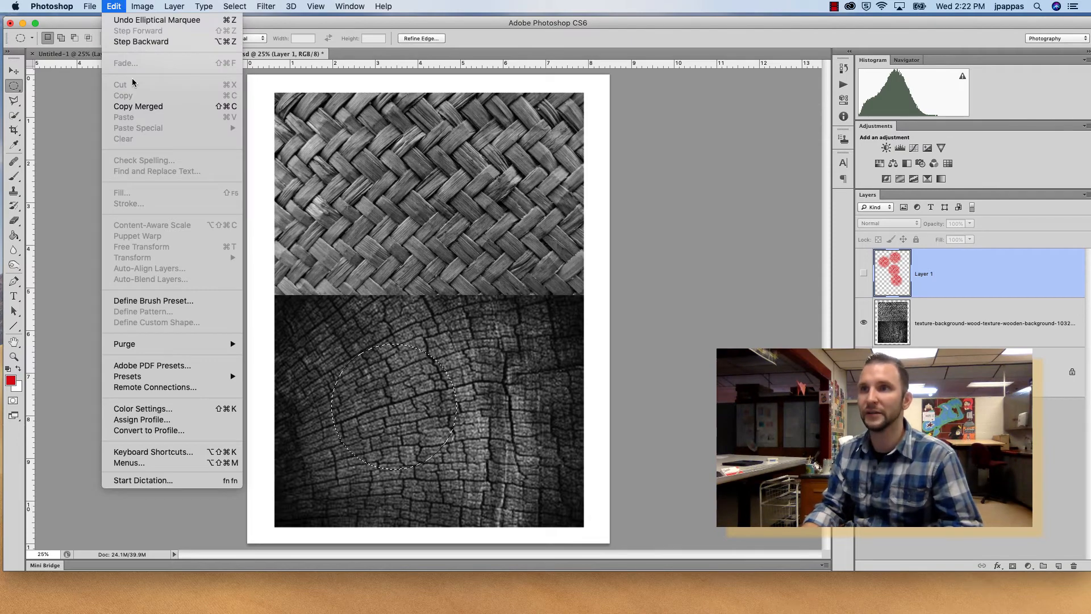
{"action": "left_click", "coordinate": [170, 303]}
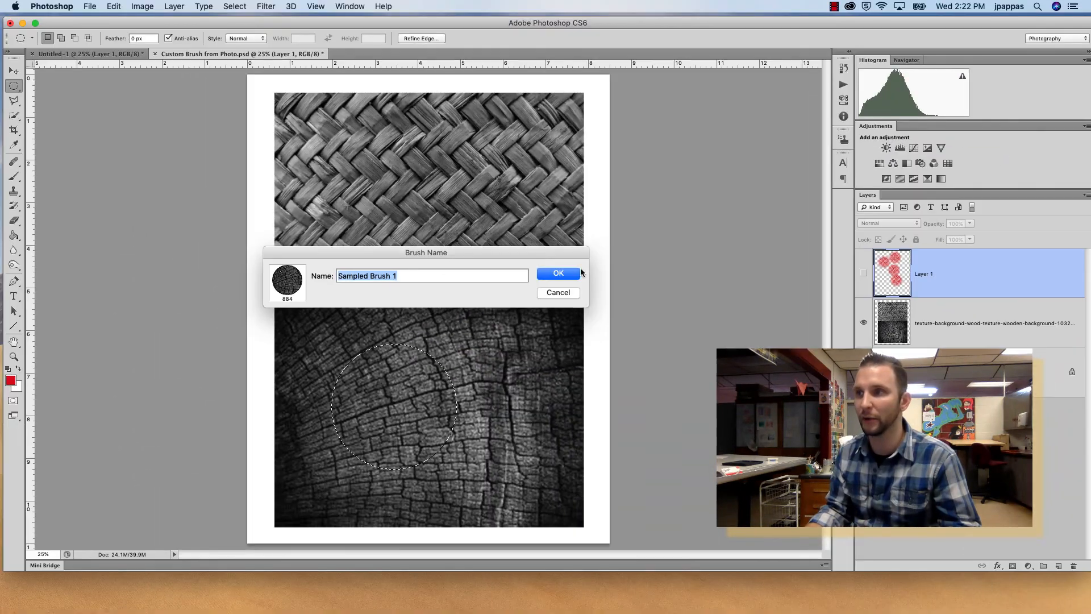
{"action": "left_click", "coordinate": [977, 272]}
Hide the texture layer, show the painted layer, and deselect.
{"action": "left_click", "coordinate": [865, 322]}
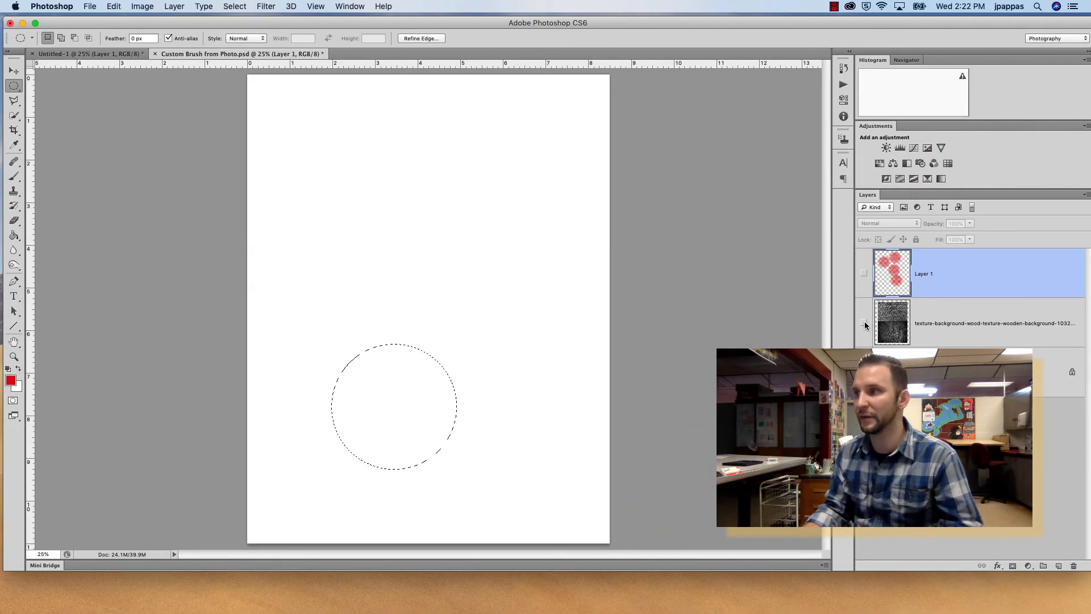
{"action": "left_click", "coordinate": [863, 274]}
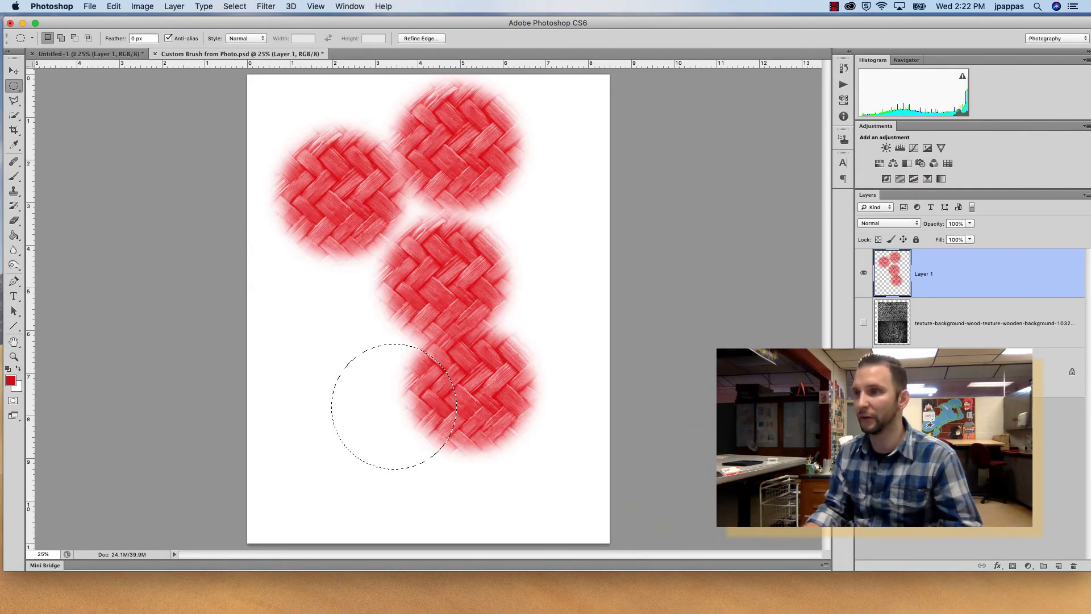
{"action": "key", "text": "super+d"}
Pick the new wood grain brush and stamp it once in blue over the upper red stamps.
{"action": "key", "text": "i"}
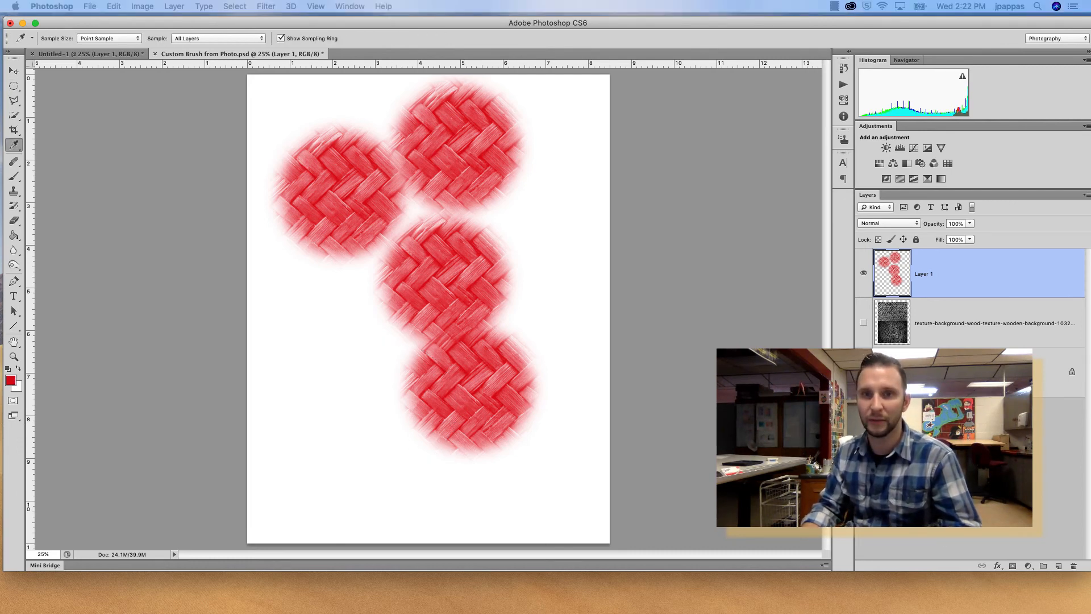
{"action": "key", "text": "m"}
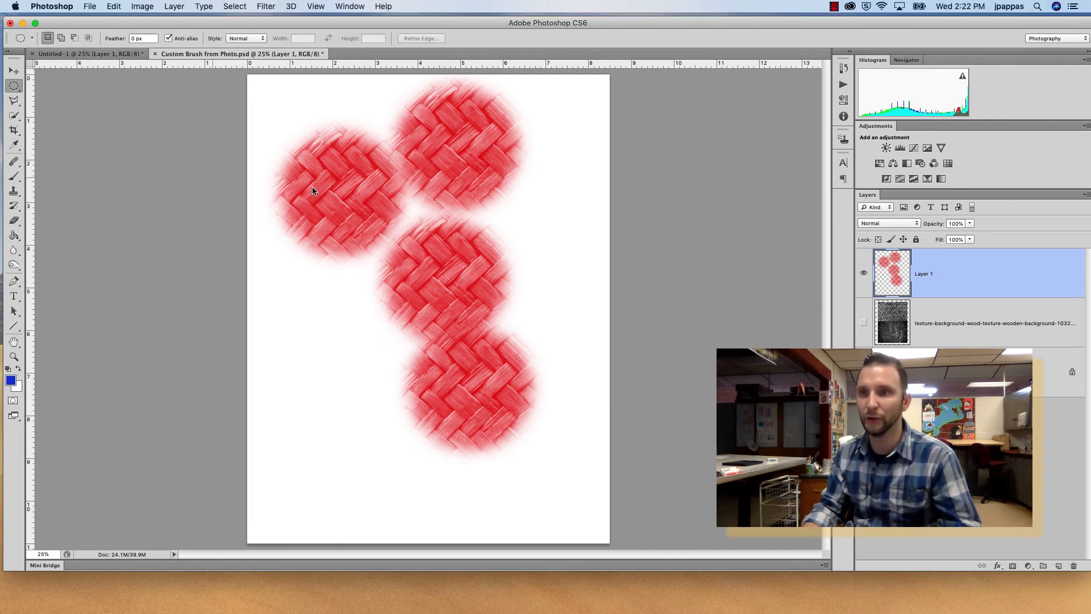
{"action": "left_click", "coordinate": [14, 176]}
{"action": "left_click", "coordinate": [59, 39]}
{"action": "left_click", "coordinate": [99, 265]}
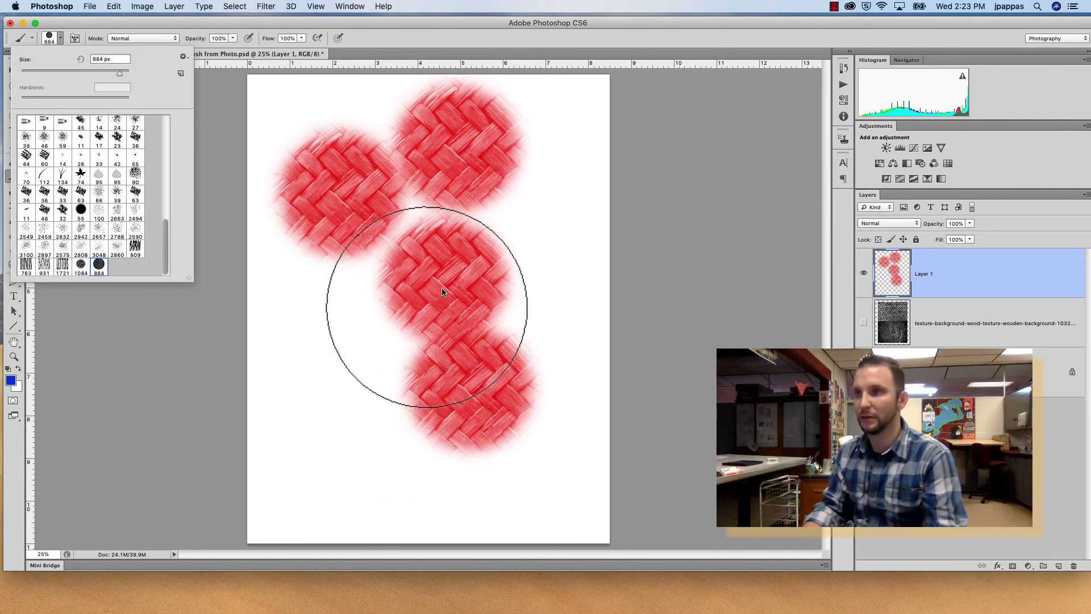
{"action": "left_click", "coordinate": [395, 195]}
Reduce the brush size to 500 px and stamp it again on the left of the page.
{"action": "key", "text": "["}
{"action": "key", "text": "["}
{"action": "key", "text": "["}
{"action": "key", "text": "["}
{"action": "left_click", "coordinate": [335, 343]}
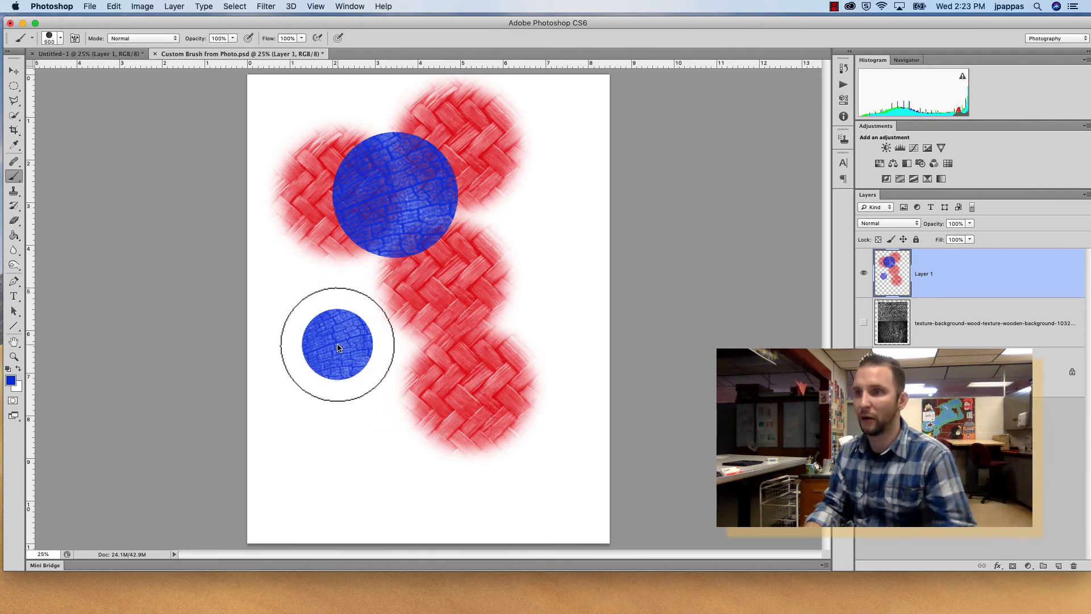